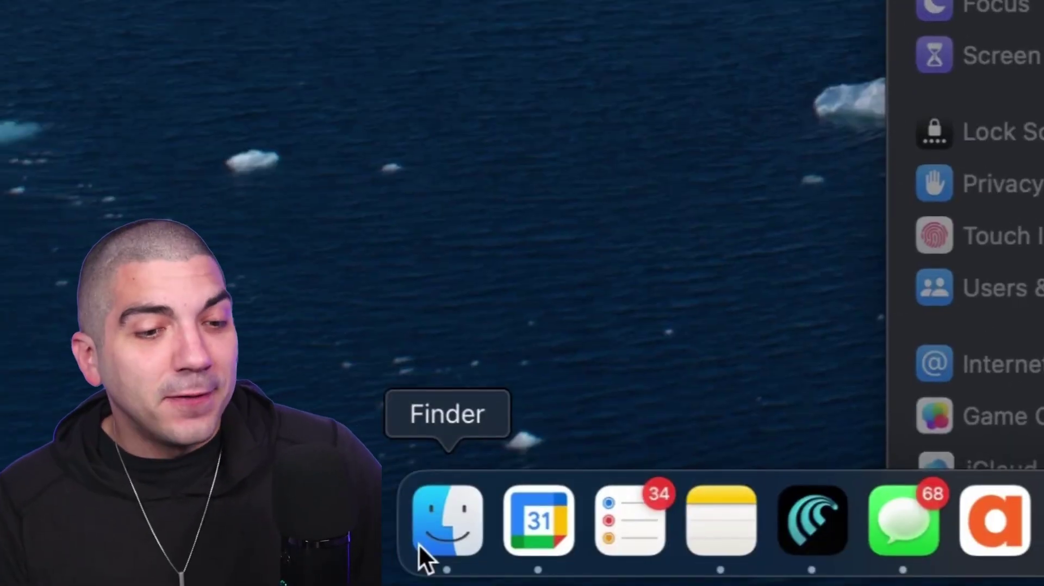
# - Open a Finder window and go to the ~/library folder
pyautogui.click(419, 547)
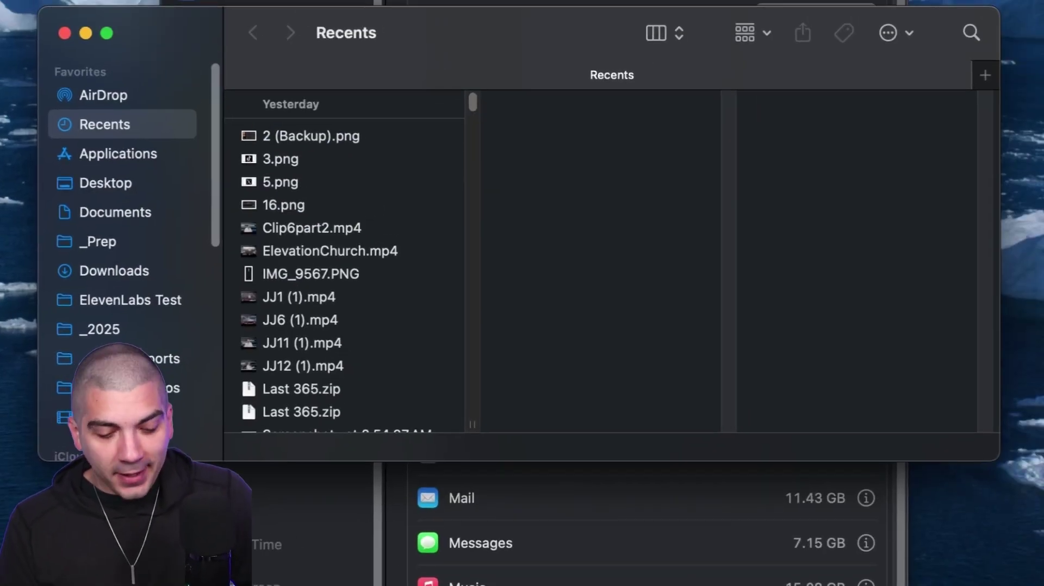
pyautogui.press('super+shift+g')
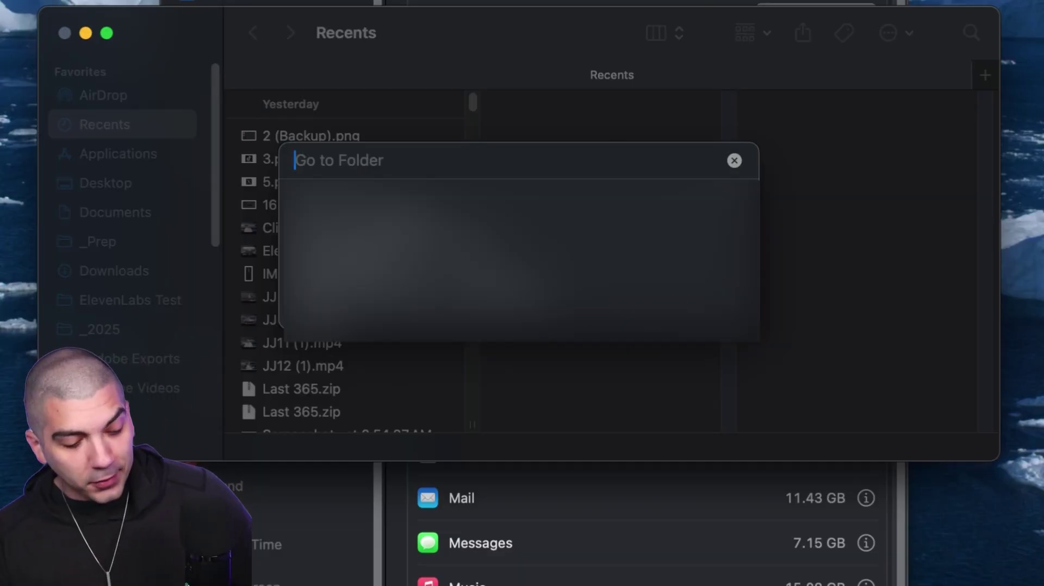
pyautogui.write('~')
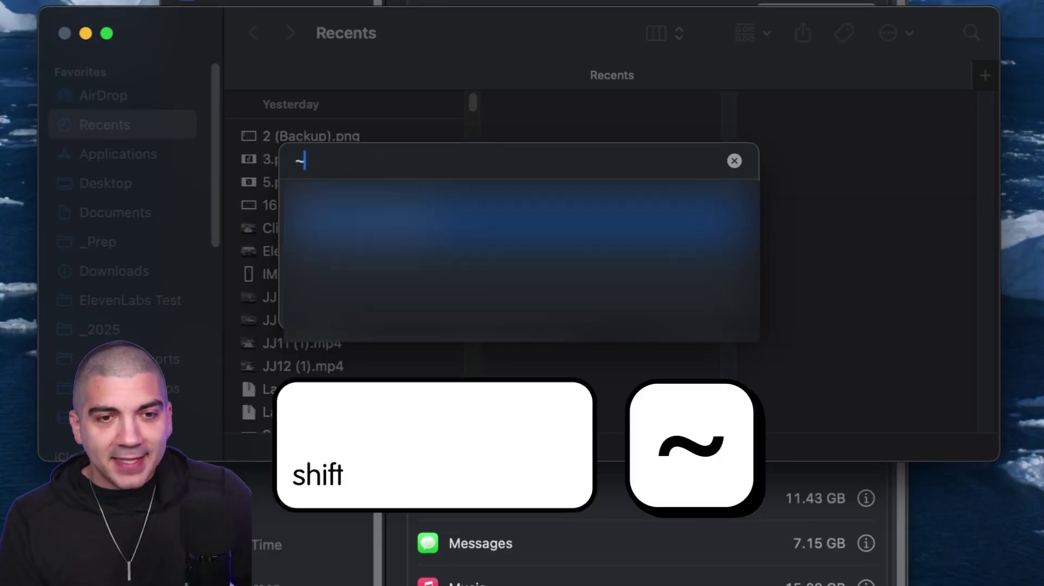
pyautogui.write('/li')
pyautogui.write('brar')
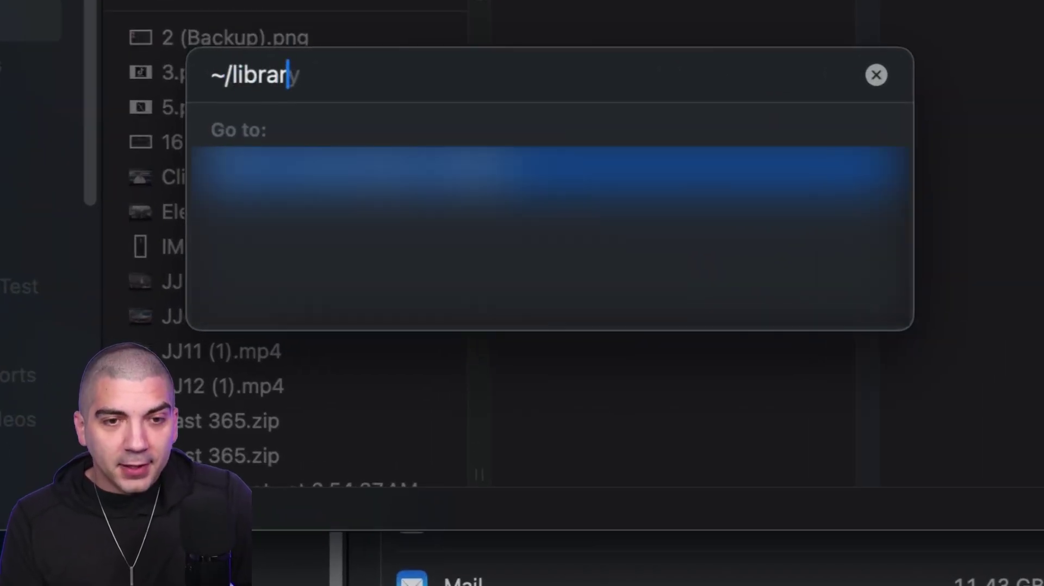
pyautogui.write('y')
pyautogui.press('Return')
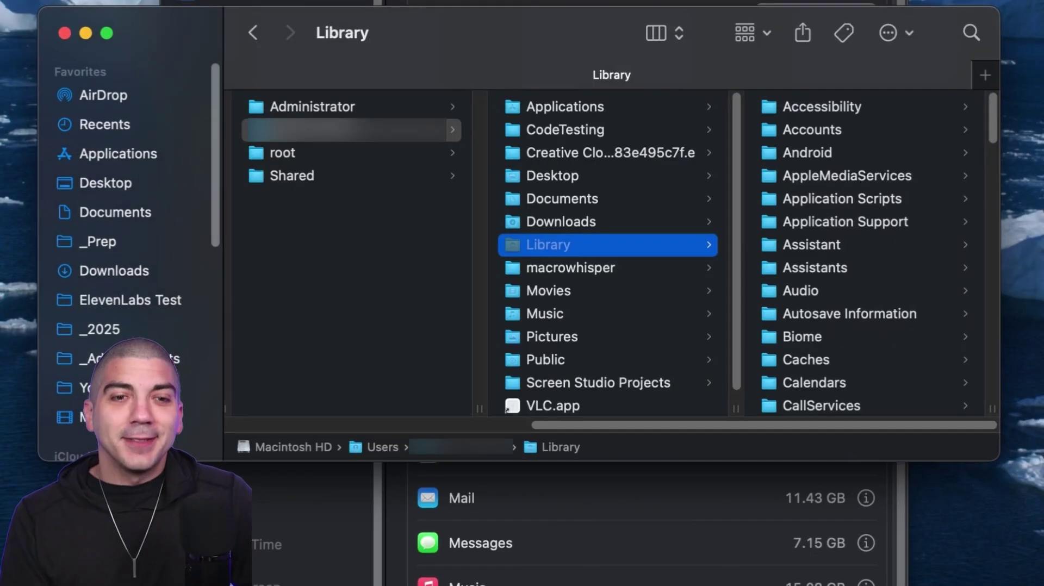
# - Open the Caches folder inside Library and display its contents as a list
pyautogui.click(833, 355)
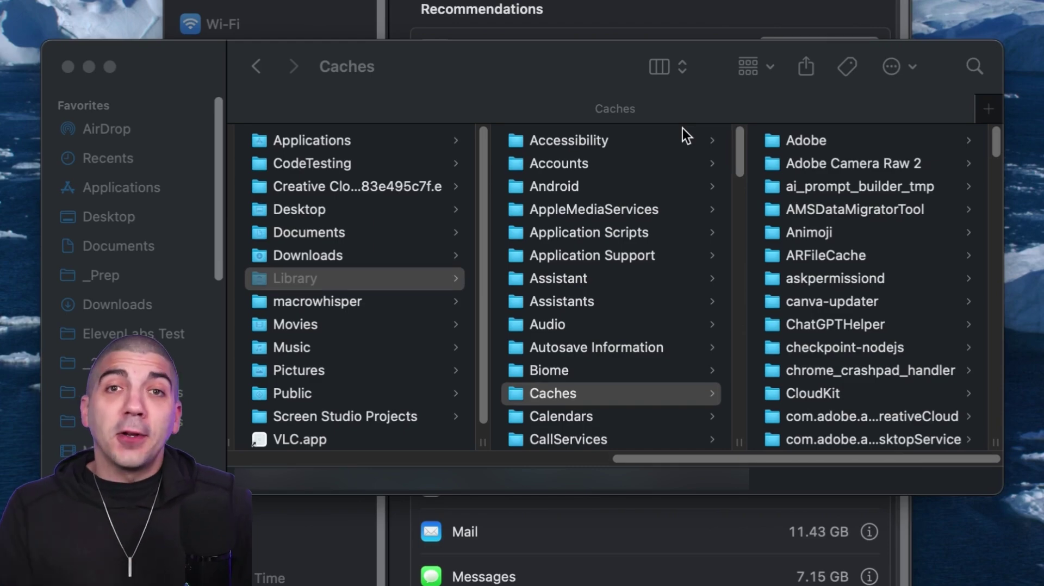
pyautogui.click(678, 62)
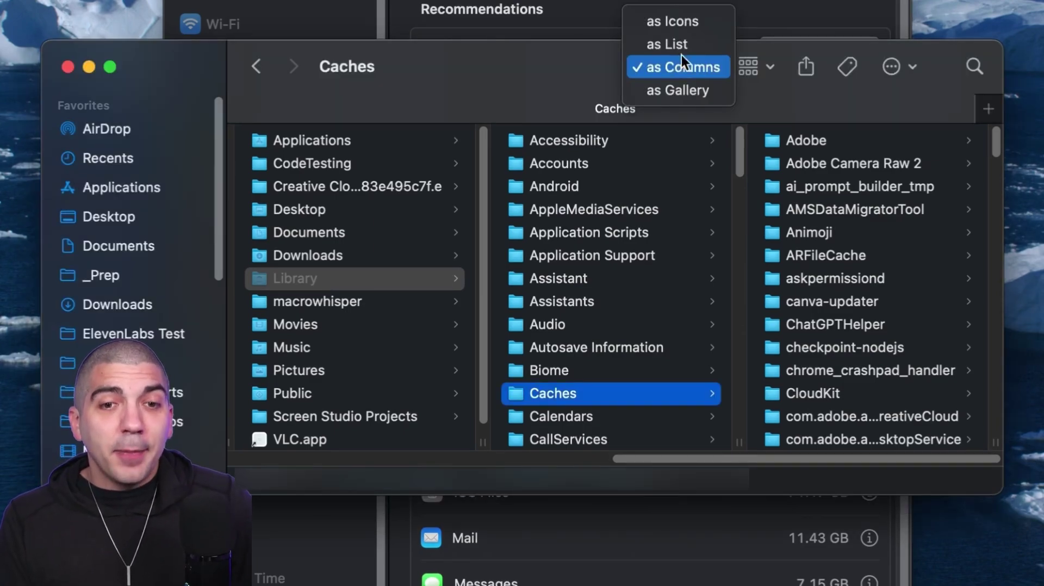
pyautogui.click(689, 45)
pyautogui.scroll(-5, 797, 175)
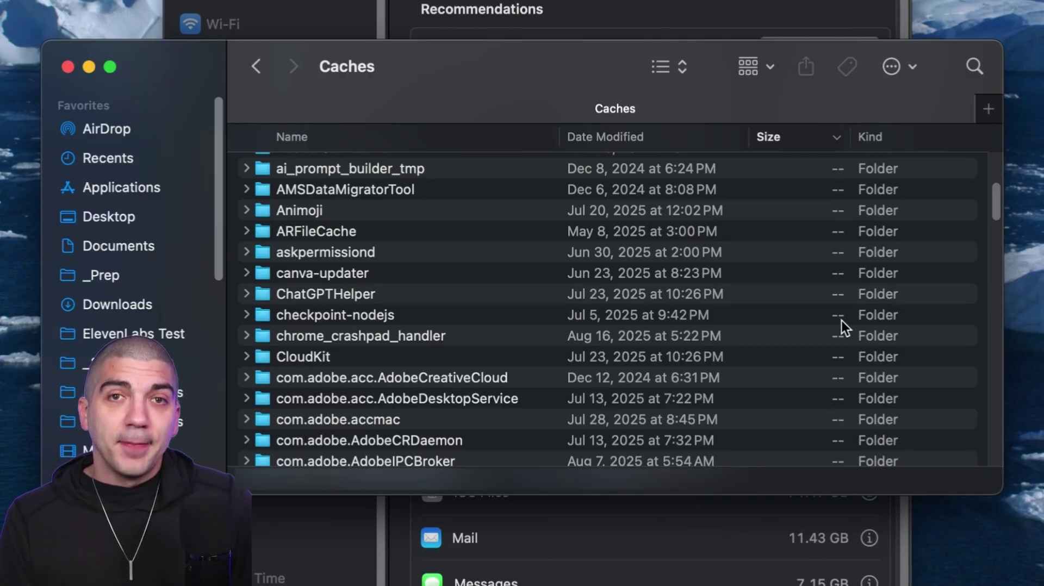
# - Turn on Calculate all sizes for the Caches folder and sort its contents by size, largest first
pyautogui.press('cmd+j')
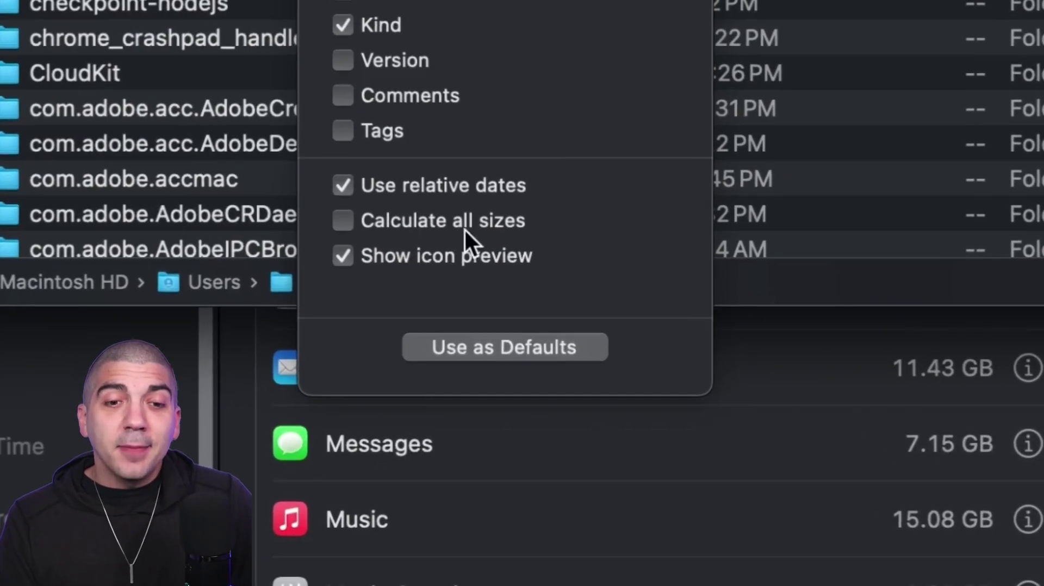
pyautogui.click(539, 445)
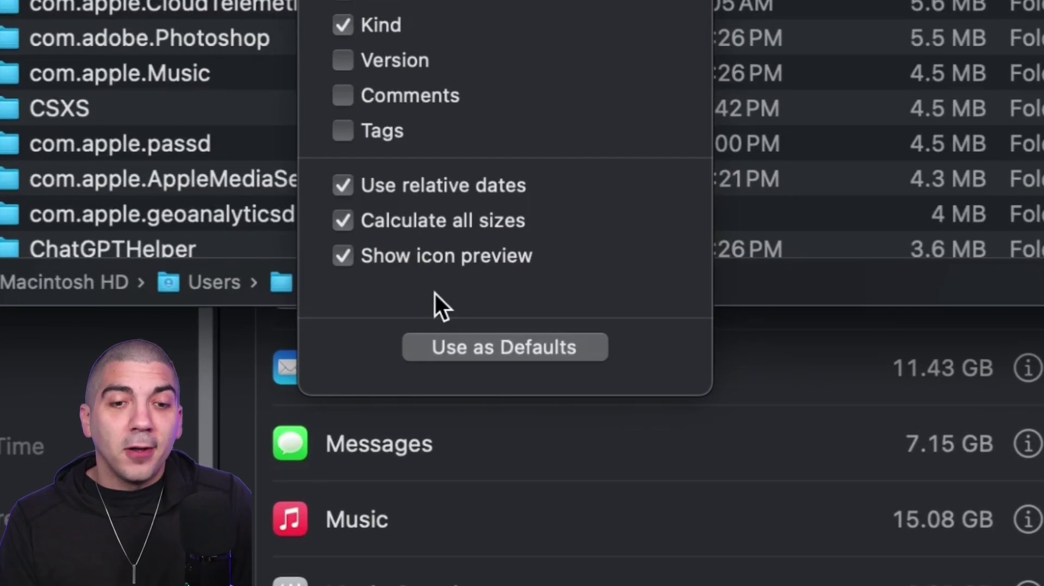
pyautogui.press('super+j')
pyautogui.scroll(2, 797, 163)
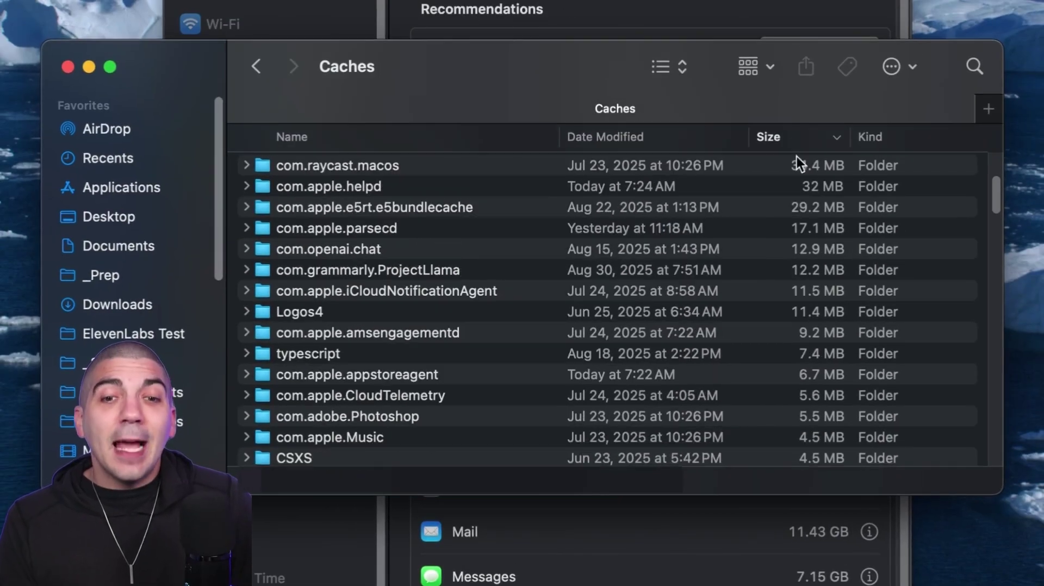
pyautogui.click(794, 139)
pyautogui.click(794, 139)
pyautogui.scroll(5, 789, 201)
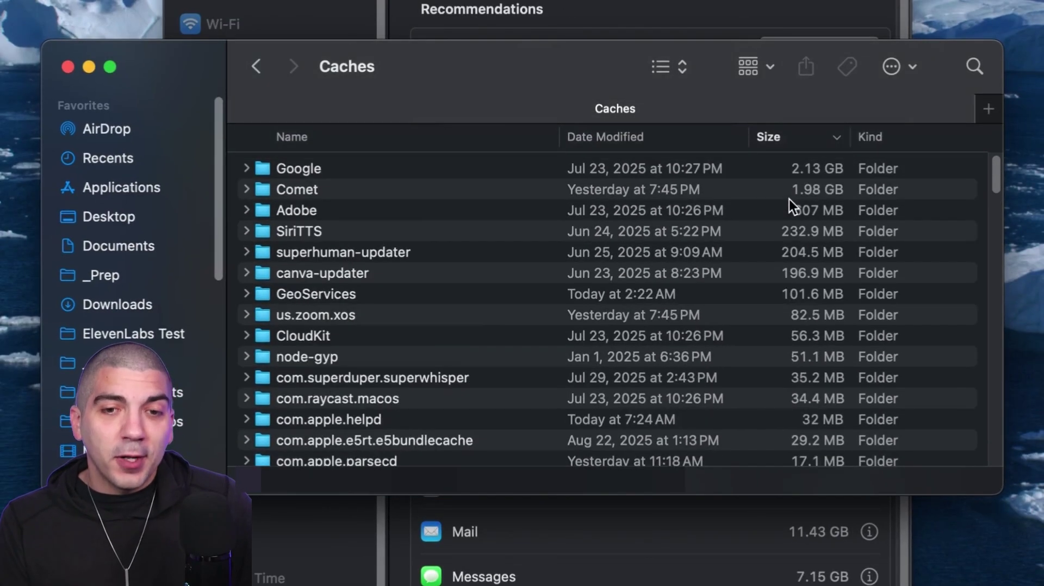
# - Move the Adobe and Google cache folders to the Trash and permanently empty the Trash
pyautogui.click(396, 209)
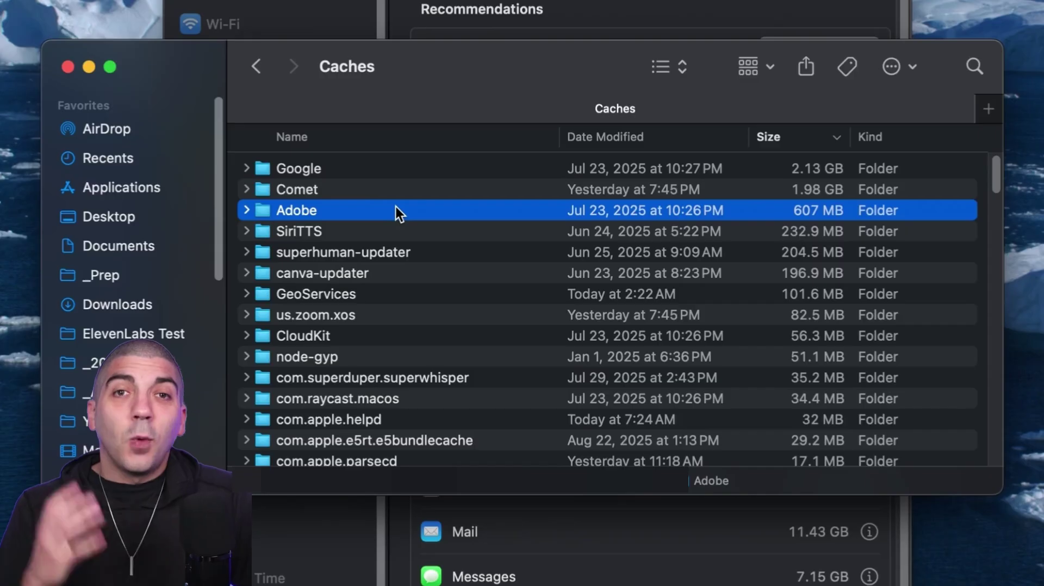
pyautogui.press('super+BackSpace')
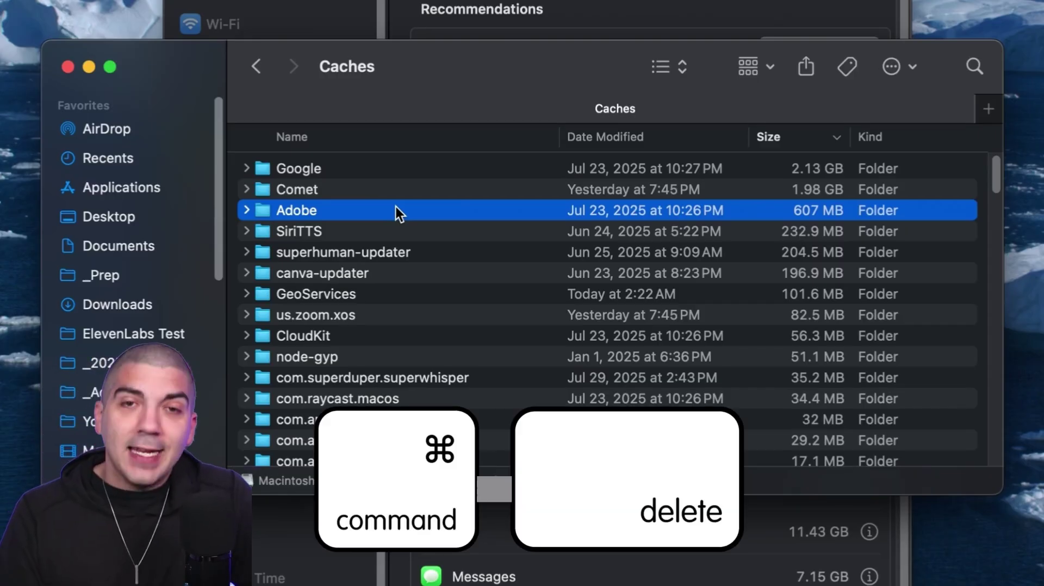
pyautogui.click(435, 167)
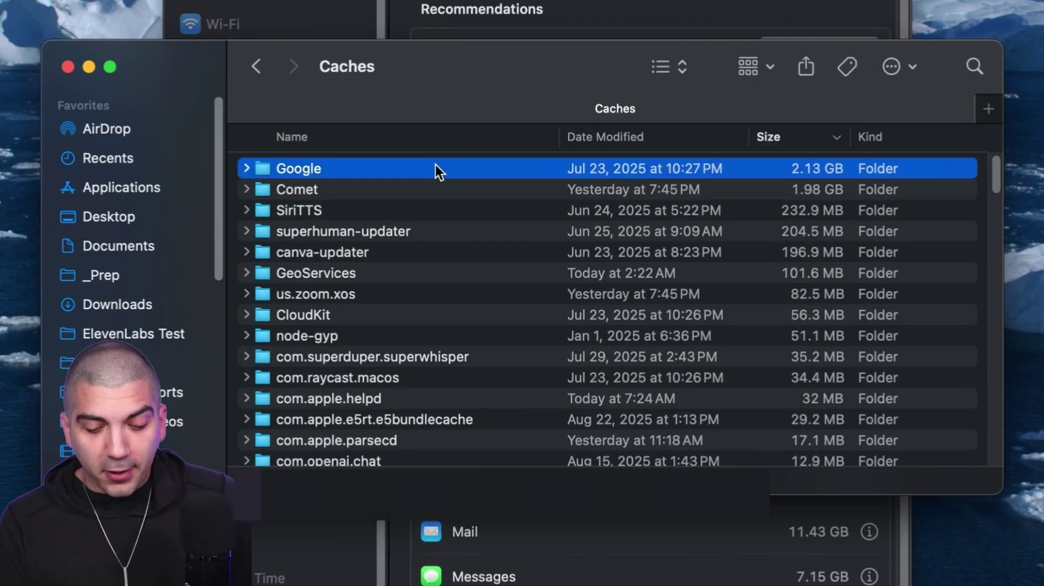
pyautogui.press('super+BackSpace')
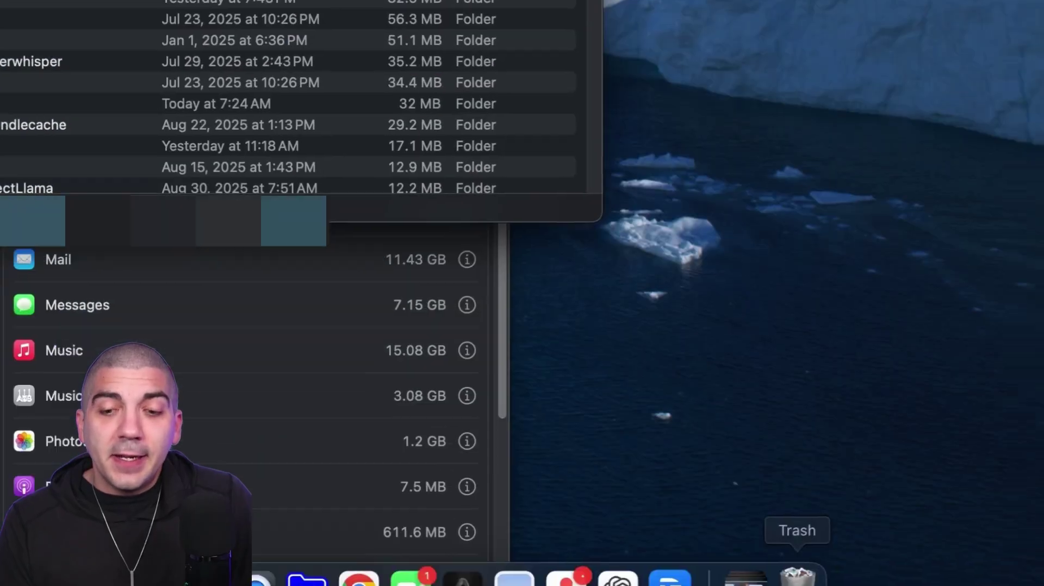
pyautogui.rightClick(798, 574)
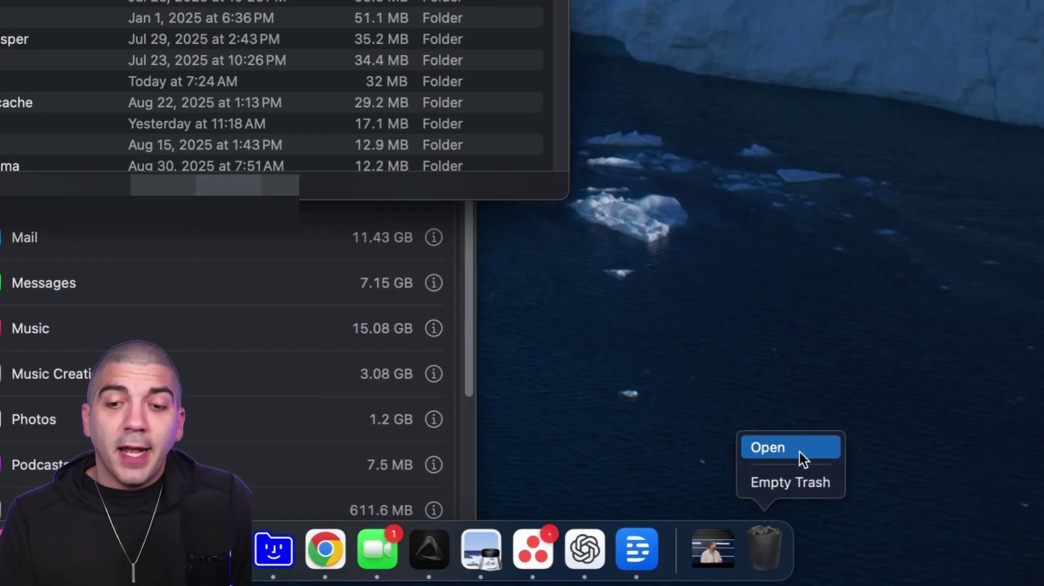
pyautogui.click(795, 481)
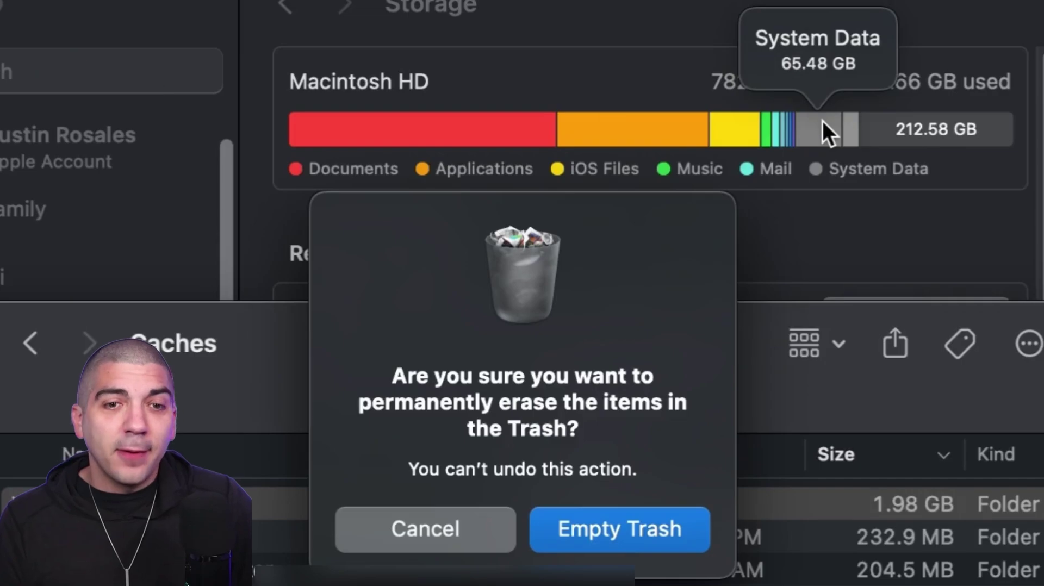
pyautogui.press('Return')
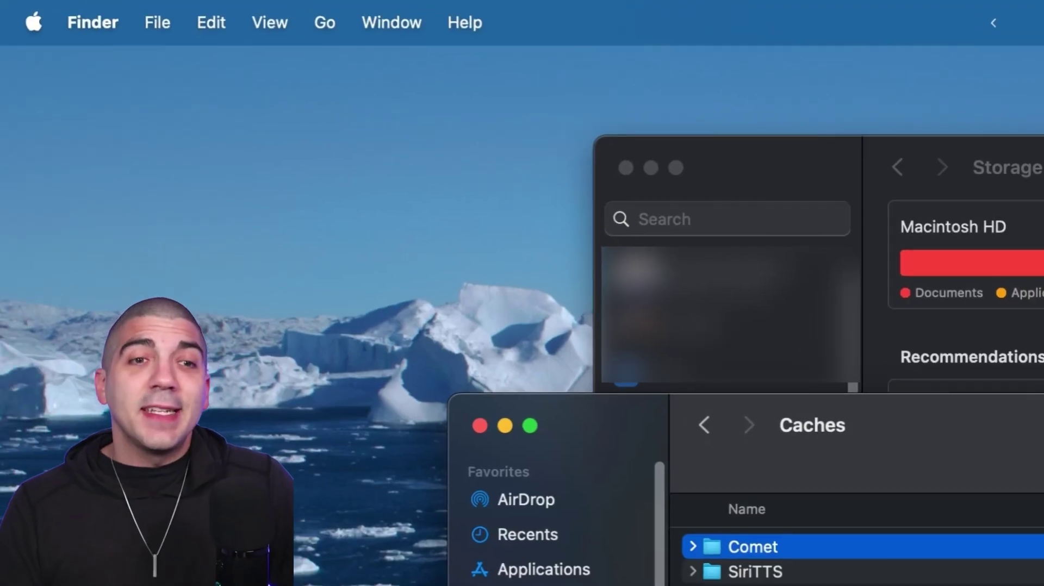
# - Go to the Computer location in Finder and open the Macintosh HD volume
pyautogui.click(325, 22)
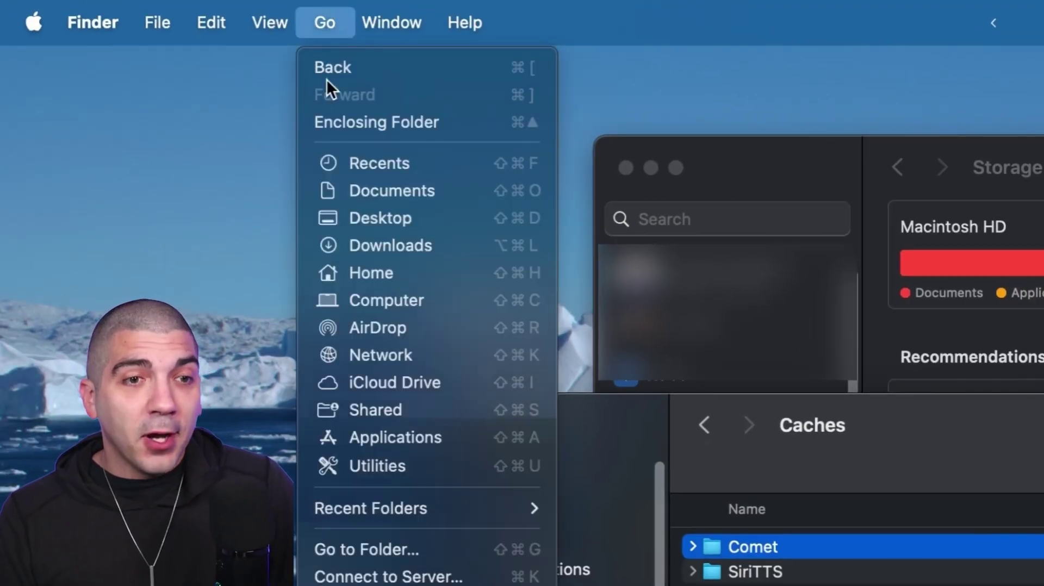
pyautogui.click(400, 286)
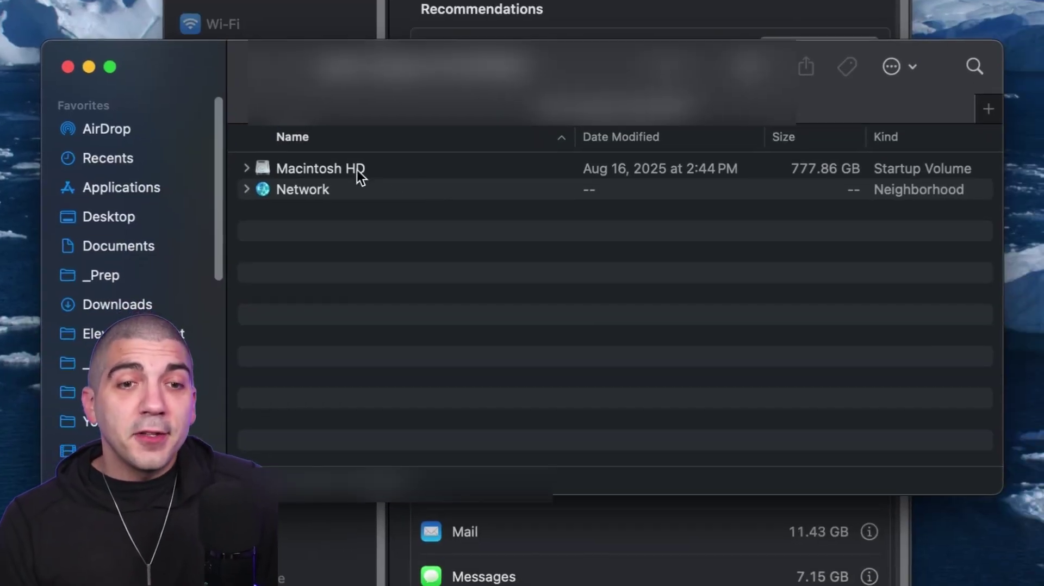
pyautogui.doubleClick(355, 169)
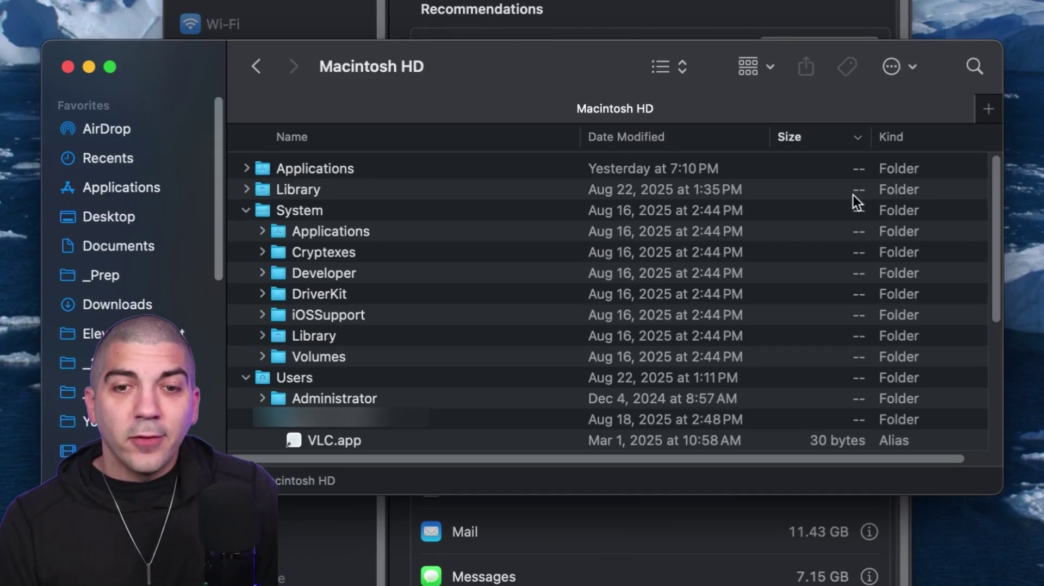
# - Turn on Calculate all sizes for Macintosh HD and show its hidden files and folders
pyautogui.press('cmd+j')
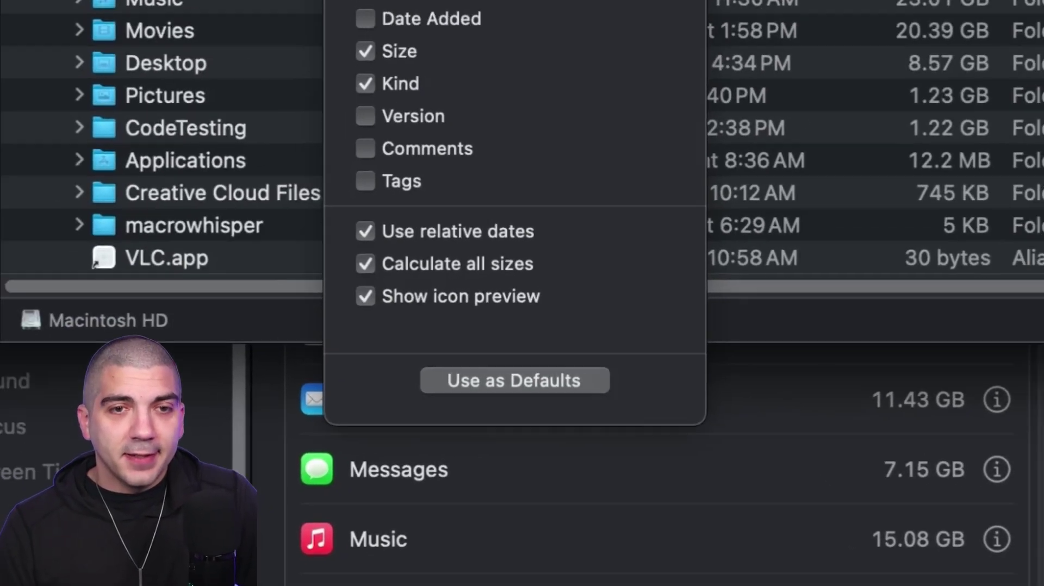
pyautogui.press('super+j')
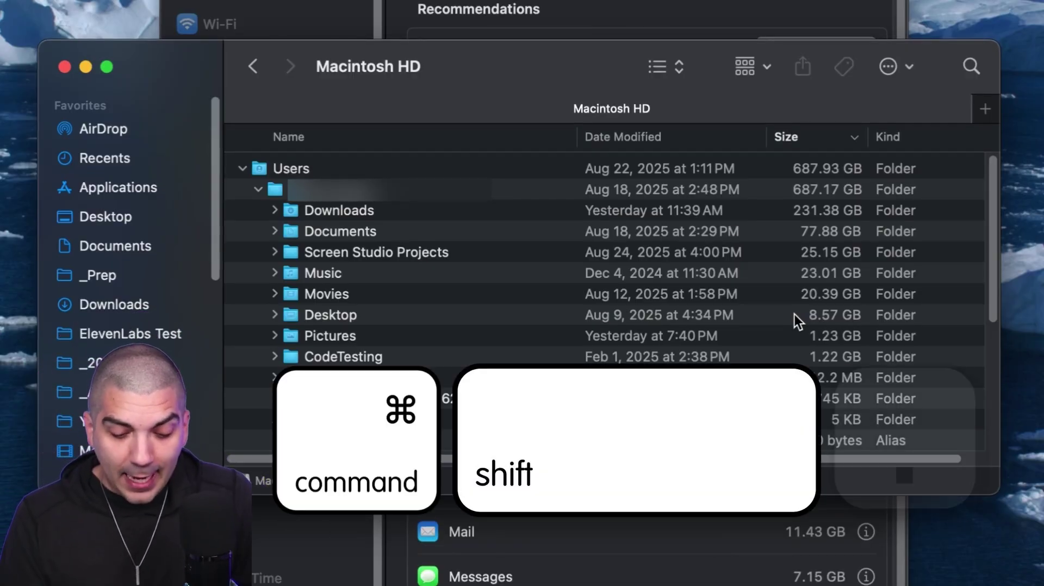
pyautogui.press('super+shift+period')
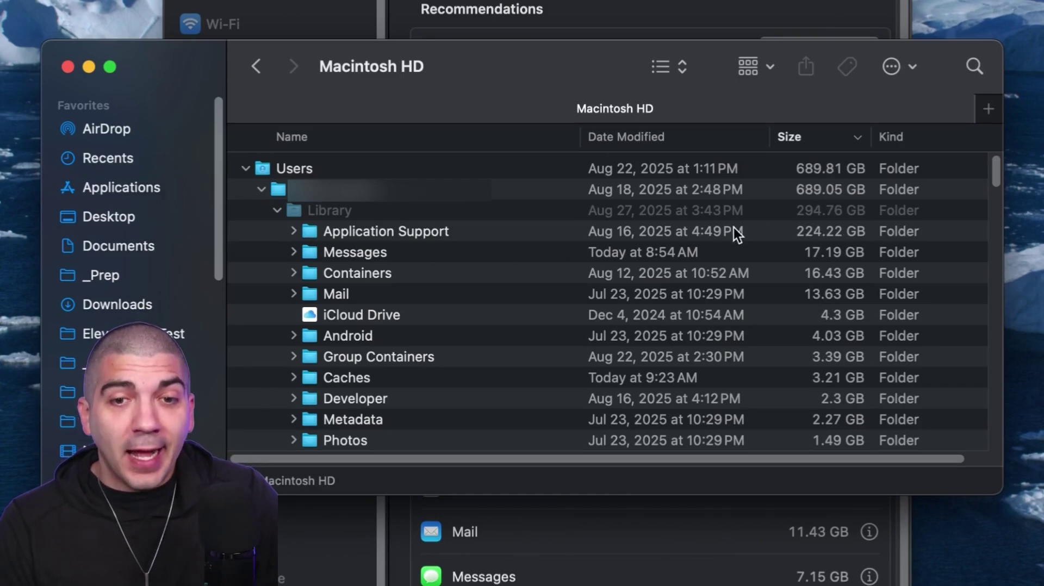
# - Check the contents of Application Support in the user's hidden Library folder, collapse it, and expand the Messages folder
pyautogui.moveTo(481, 72)
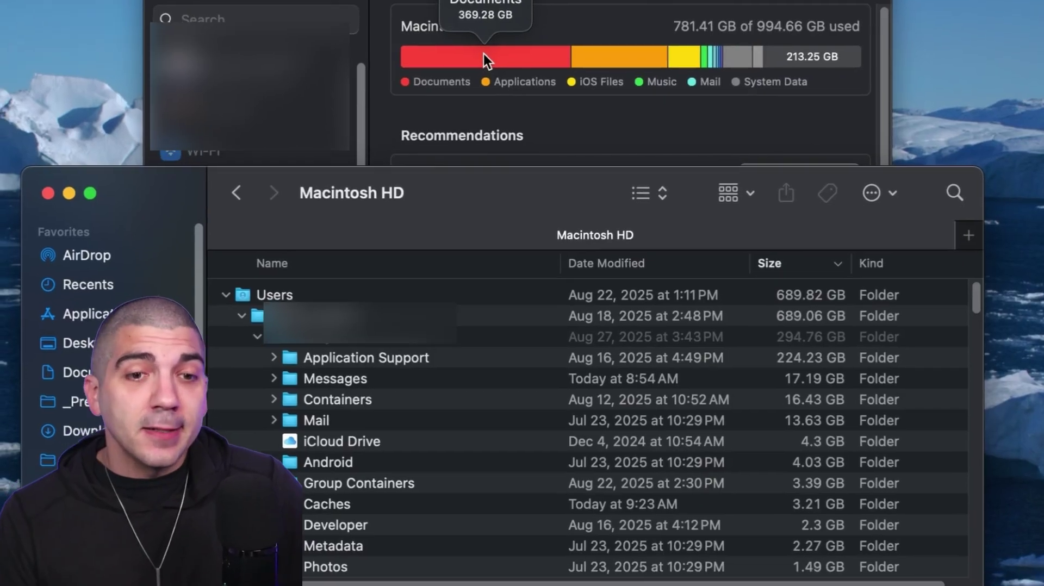
pyautogui.click(269, 386)
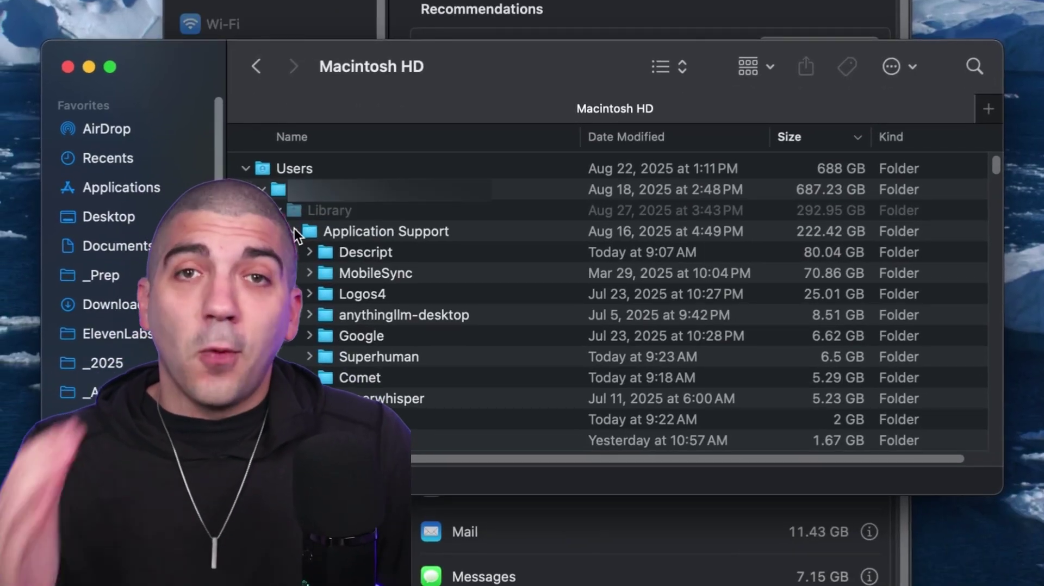
pyautogui.click(294, 232)
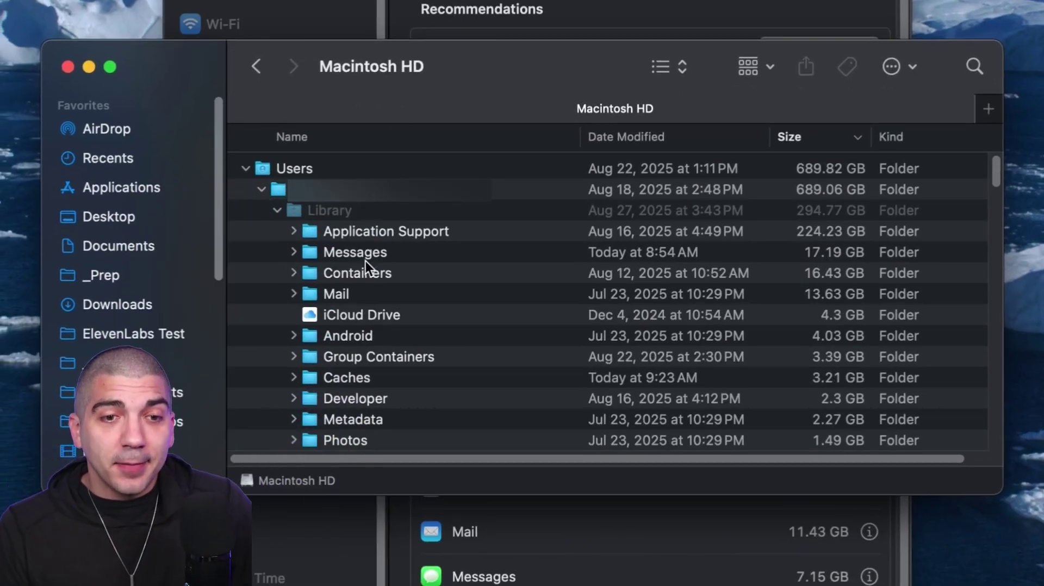
pyautogui.click(293, 252)
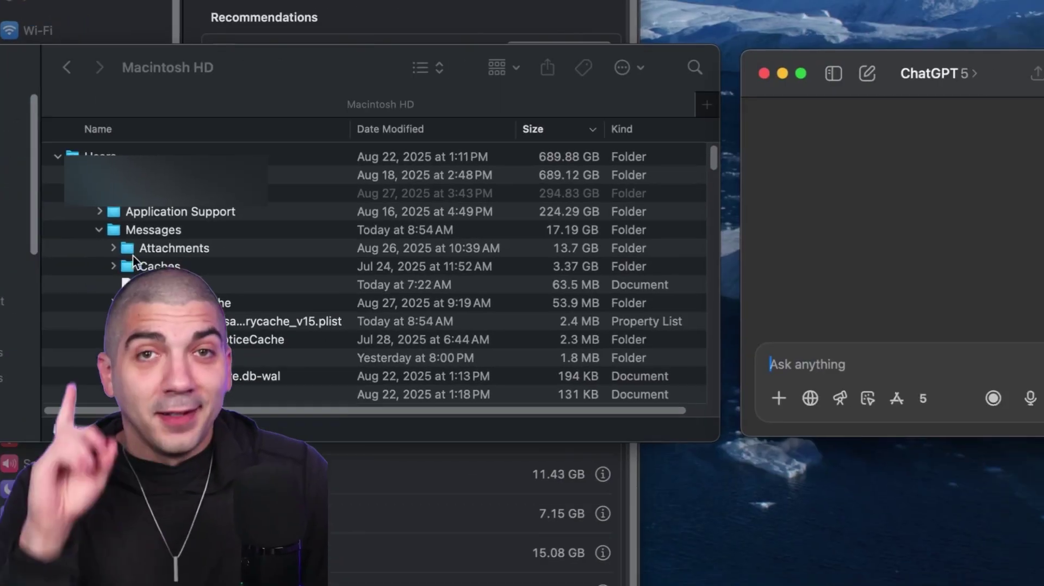
# - Dictate a question to ChatGPT on whether the Messages attachment and caches folders, totalling over 16 gigs, can be deleted, and read its answer
pyautogui.press('ctrl+alt+shift+super')
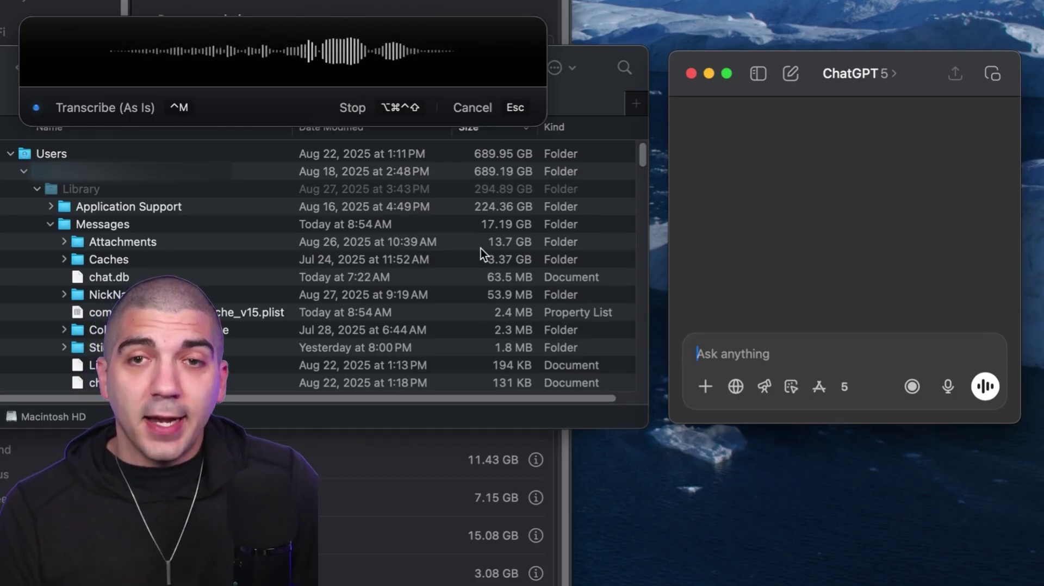
pyautogui.press('ctrl+alt+shift+super')
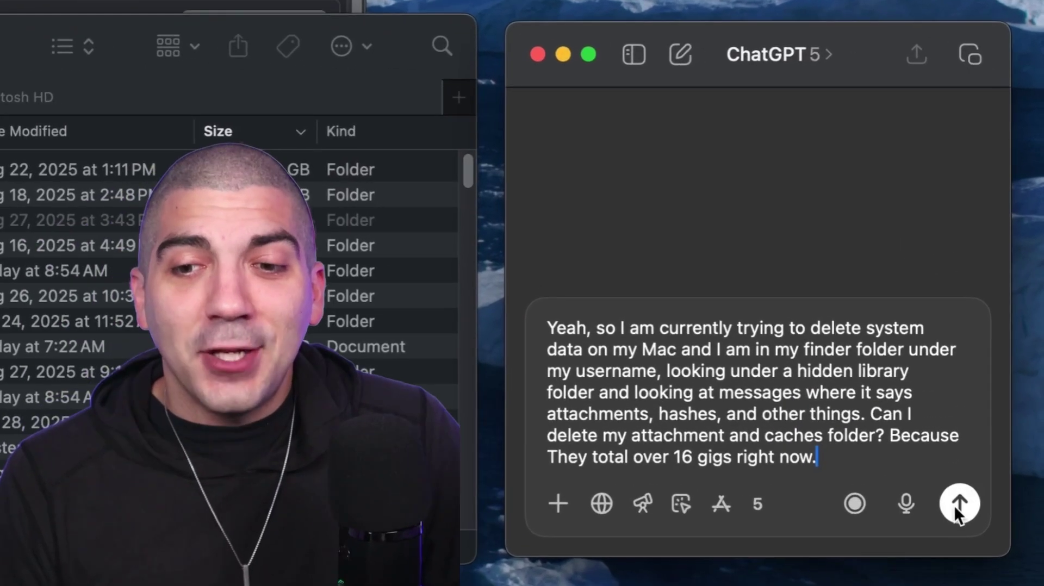
pyautogui.click(955, 507)
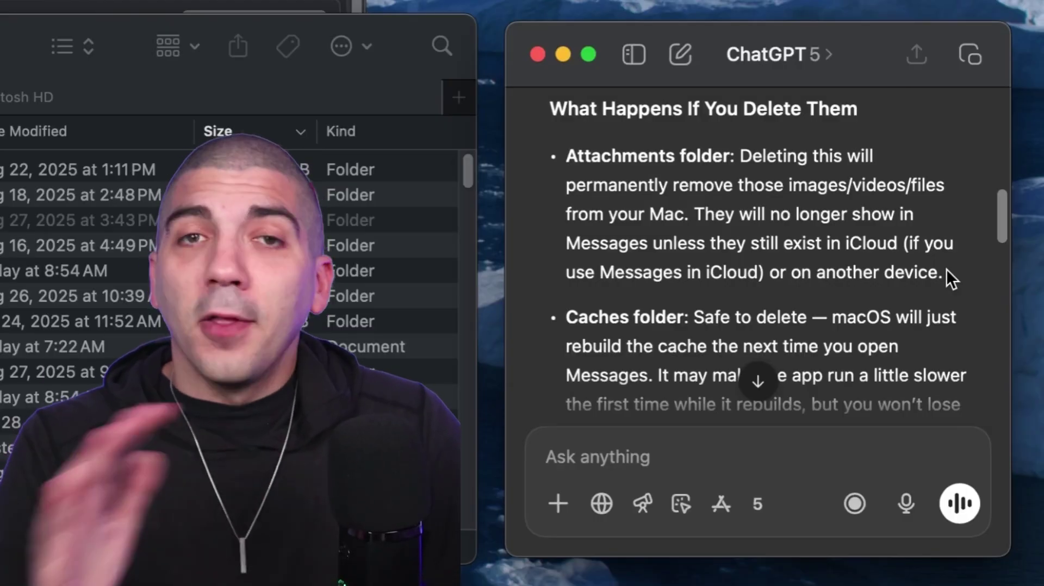
pyautogui.scroll(-5, 946, 269)
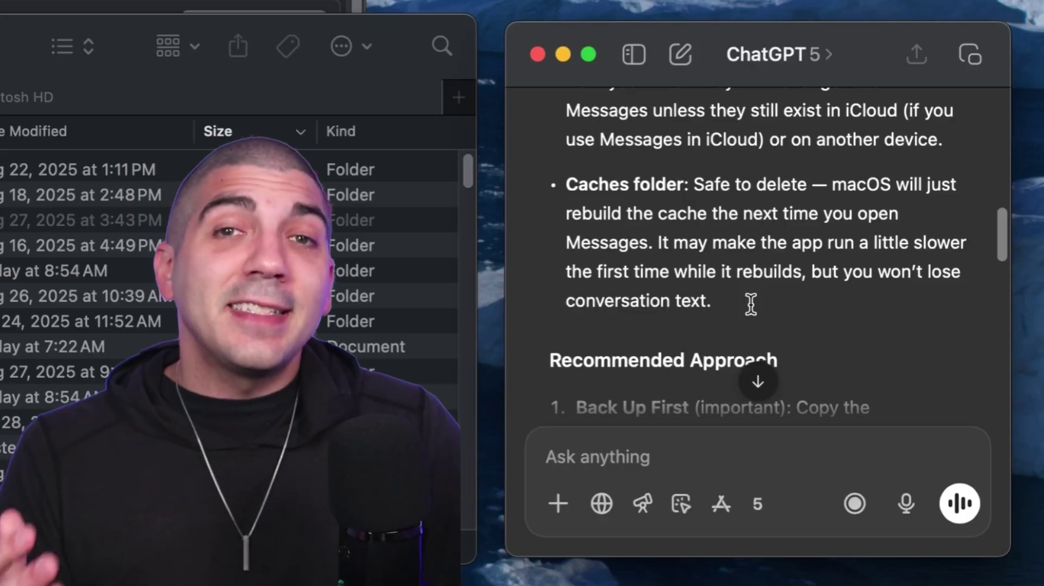
pyautogui.scroll(-4, 751, 303)
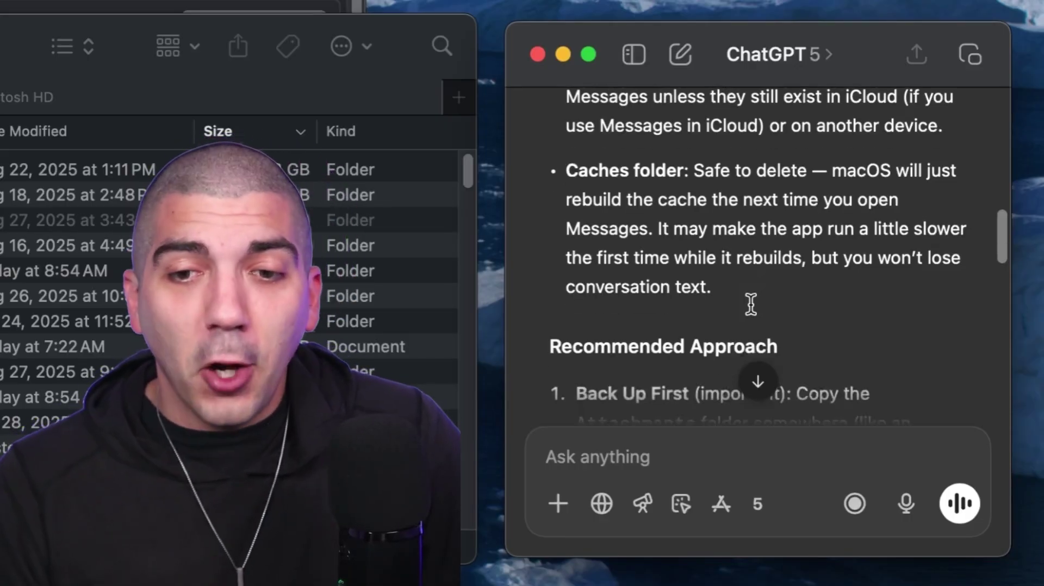
pyautogui.scroll(3, 752, 283)
pyautogui.scroll(-6, 752, 260)
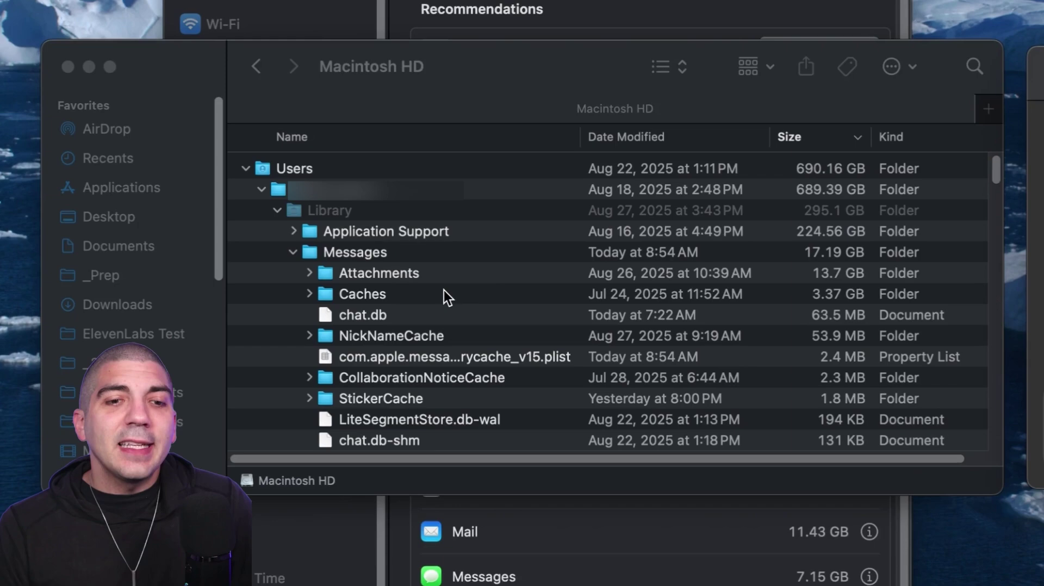
# - Switch back to Finder, move the Caches folder inside Messages to the Trash, and permanently empty the Trash
pyautogui.click(444, 292)
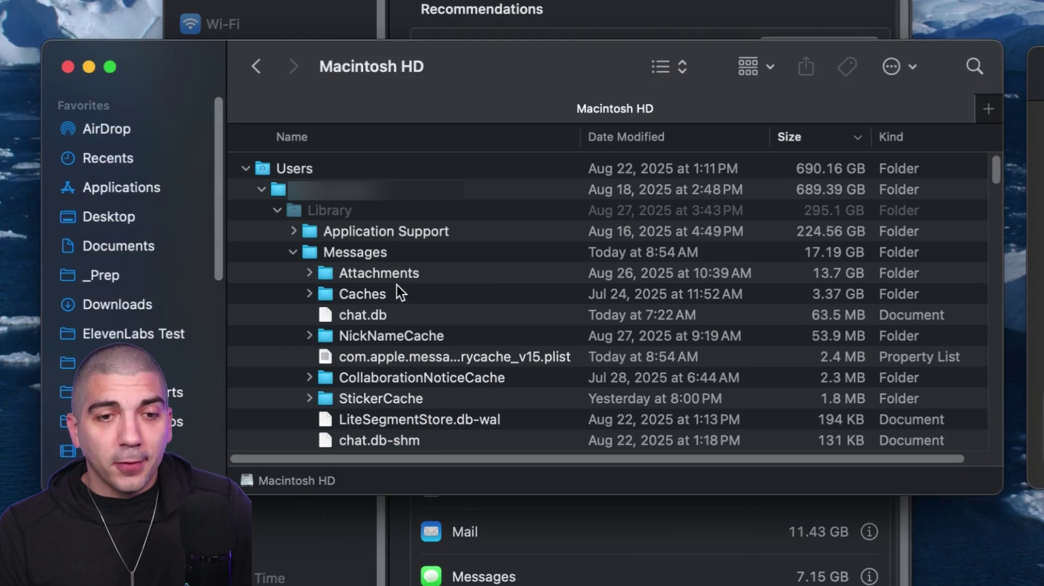
pyautogui.click(397, 289)
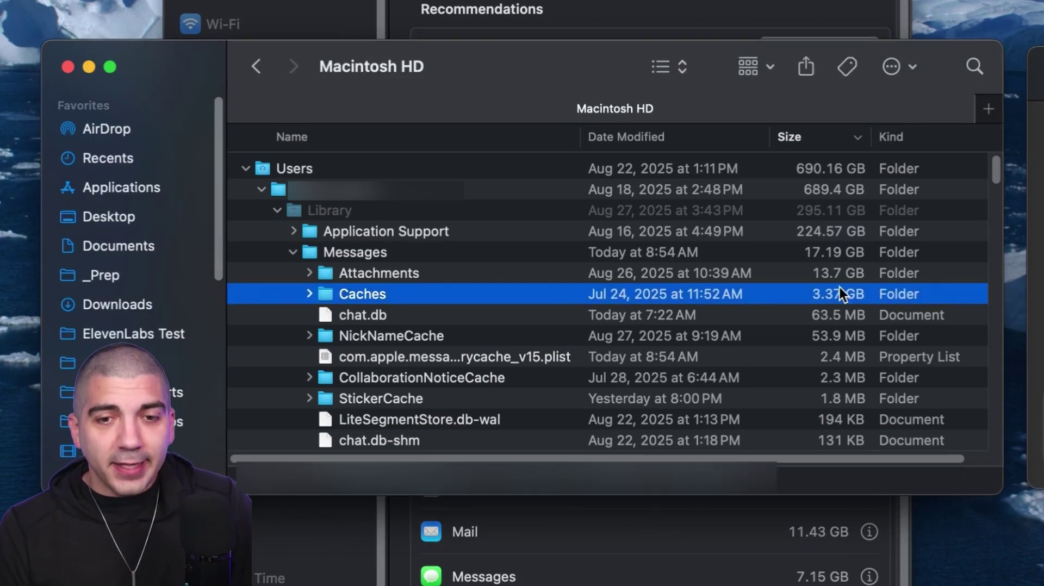
pyautogui.hotkey('shift', 'Down')
pyautogui.press('super+BackSpace')
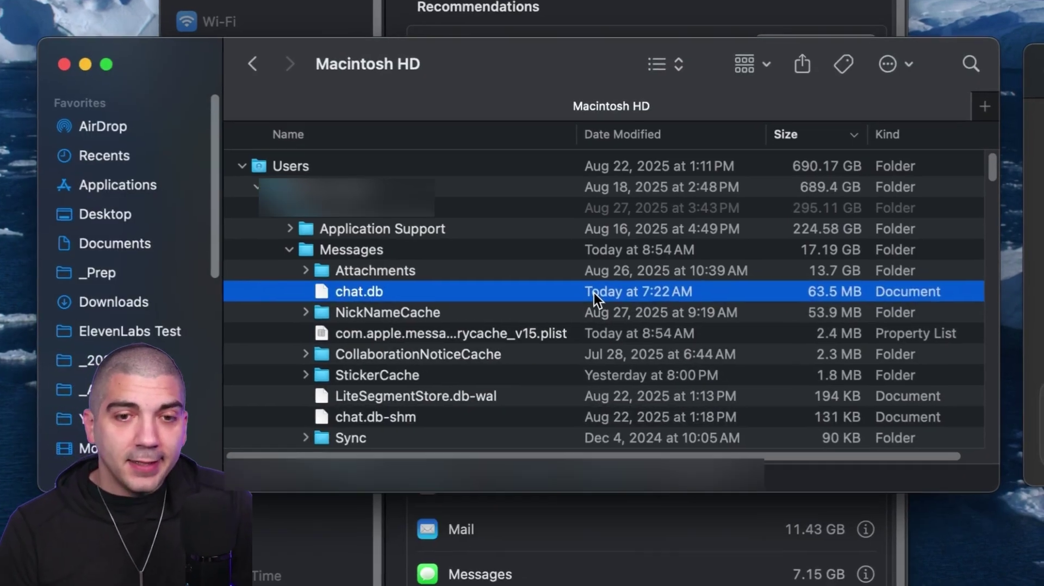
pyautogui.rightClick(768, 550)
pyautogui.click(765, 481)
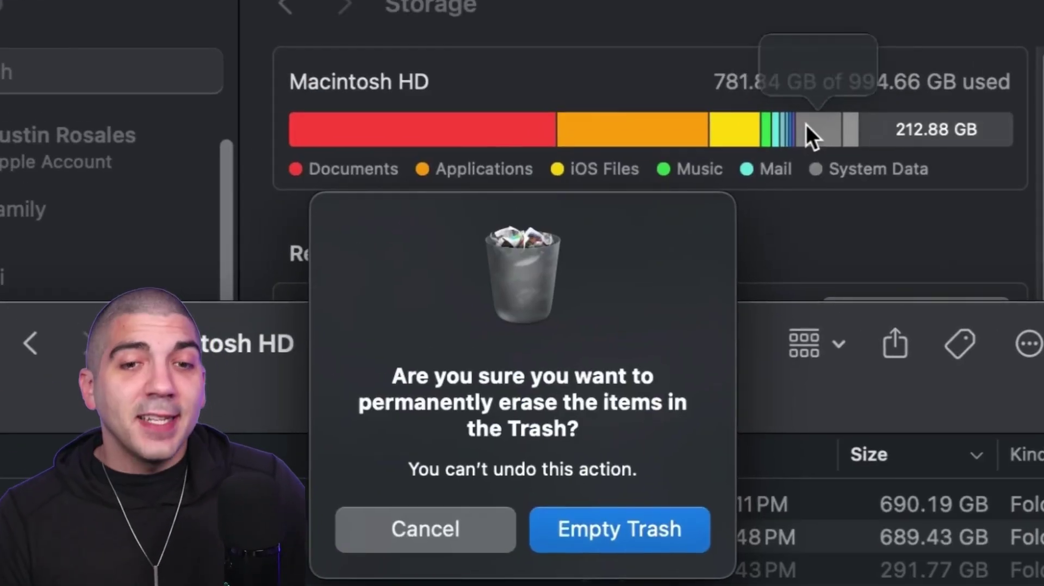
pyautogui.press('Return')
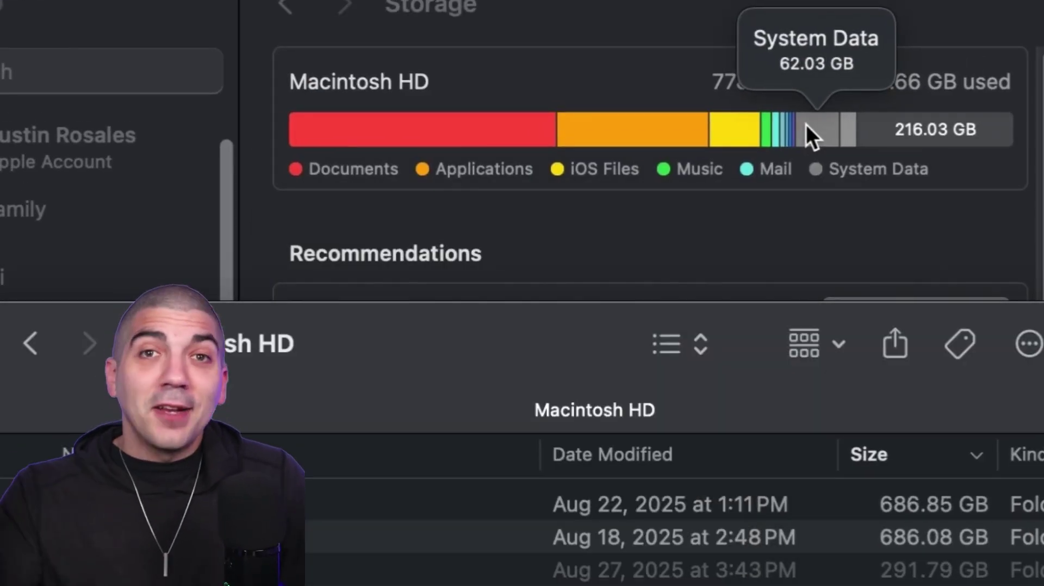